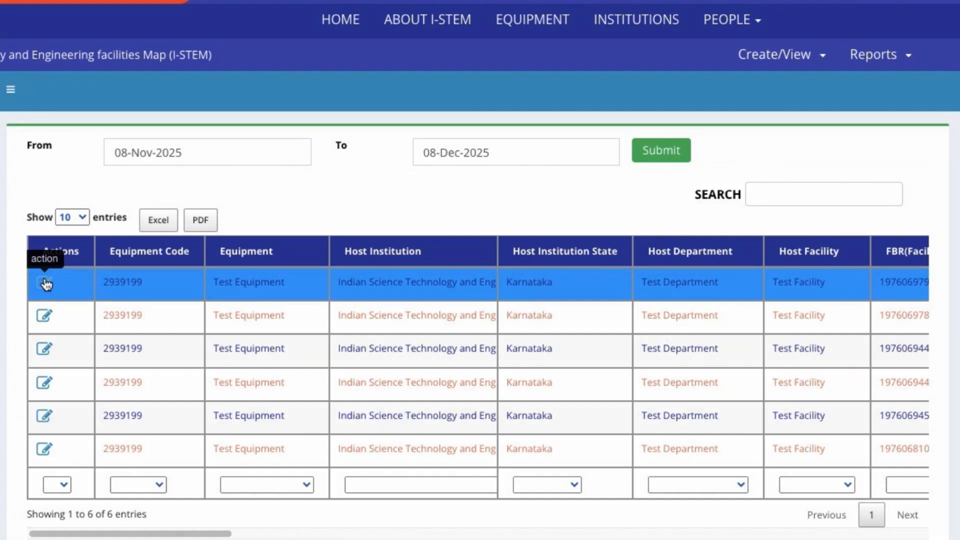
Open the first allocated booking from the list and mark its FBR as executed
click(46, 284)
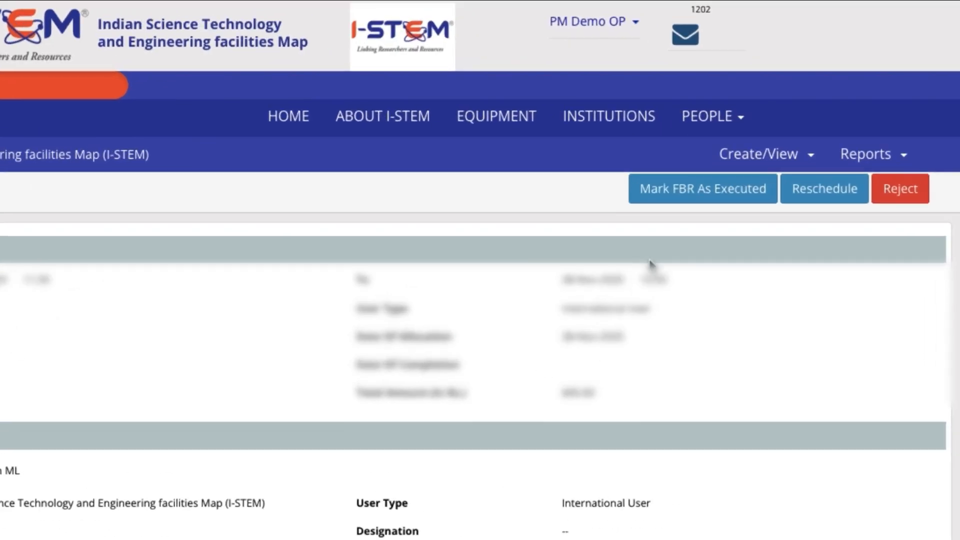
click(695, 199)
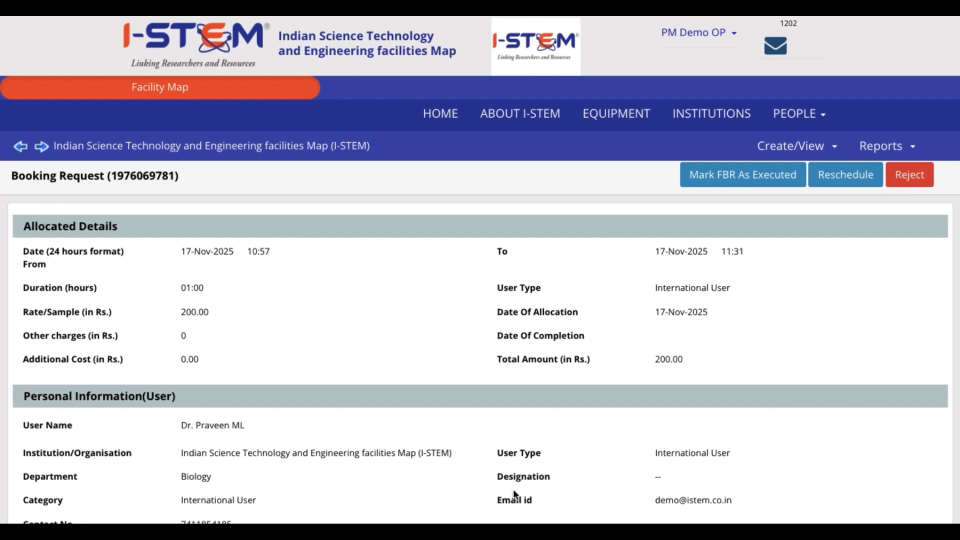
Bring up the rescheduling form for the 17-Nov-2025 booking request and review its allocated booking details
click(835, 179)
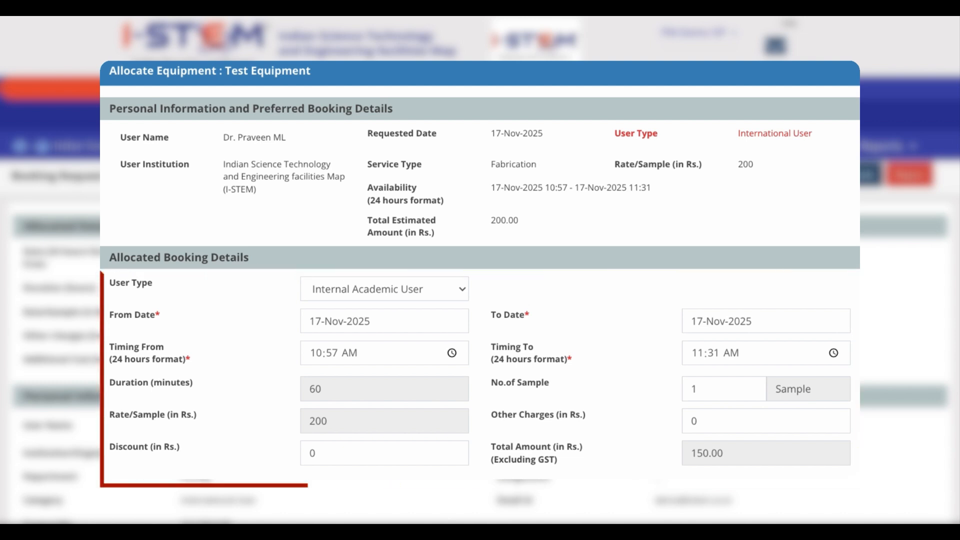
scroll(480, 270, down, 7)
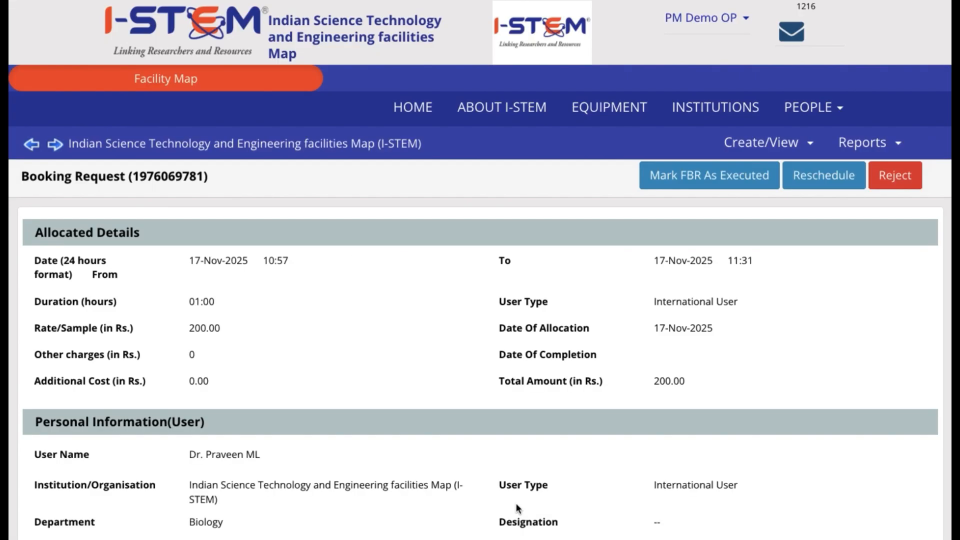
Start rejecting the 17-Nov-2025 booking request and choose Sample Not Received as the reason
click(883, 180)
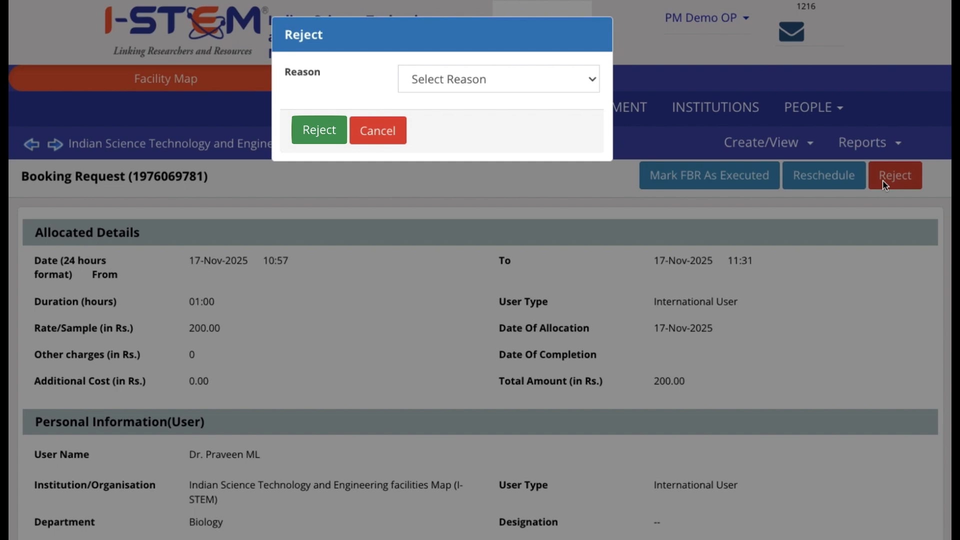
click(568, 82)
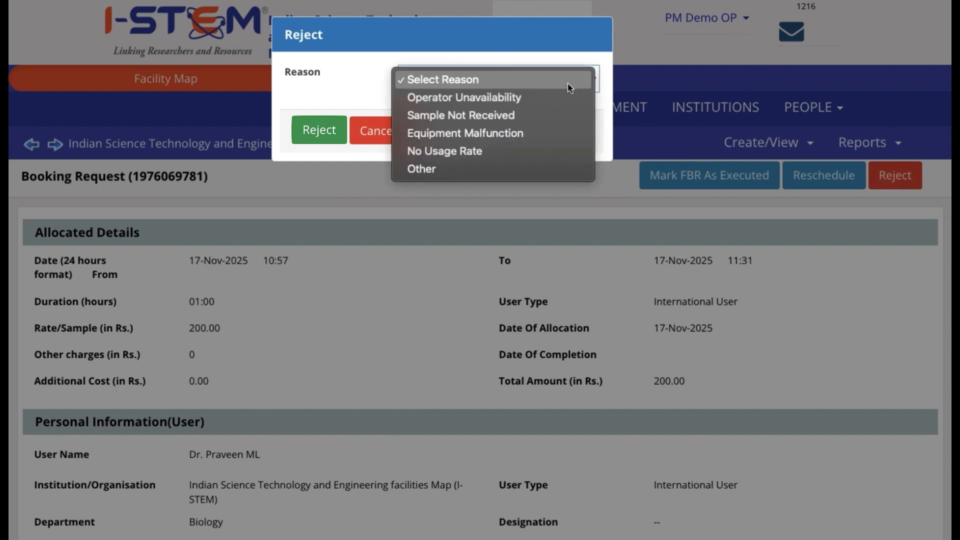
click(546, 118)
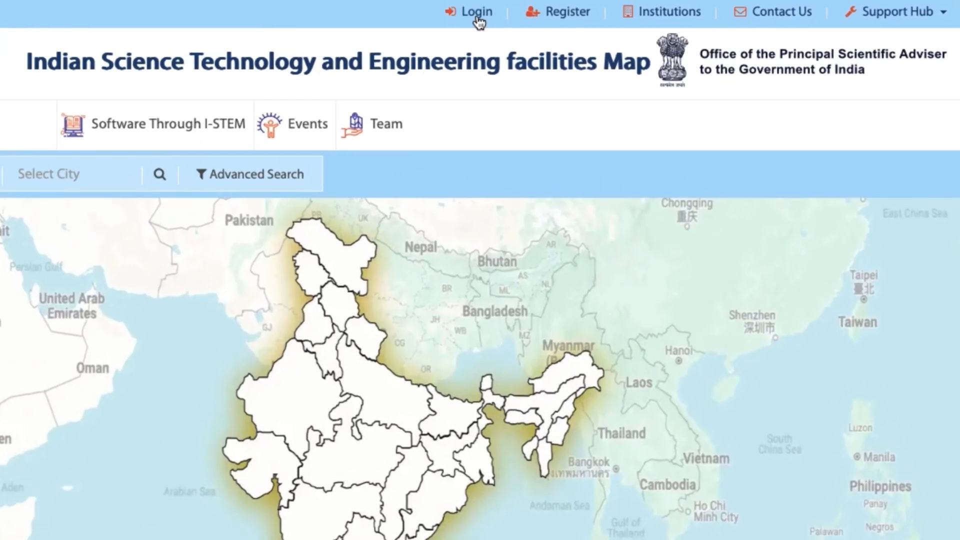
Log in to the portal with the operator's user name, account password and captcha code
click(474, 15)
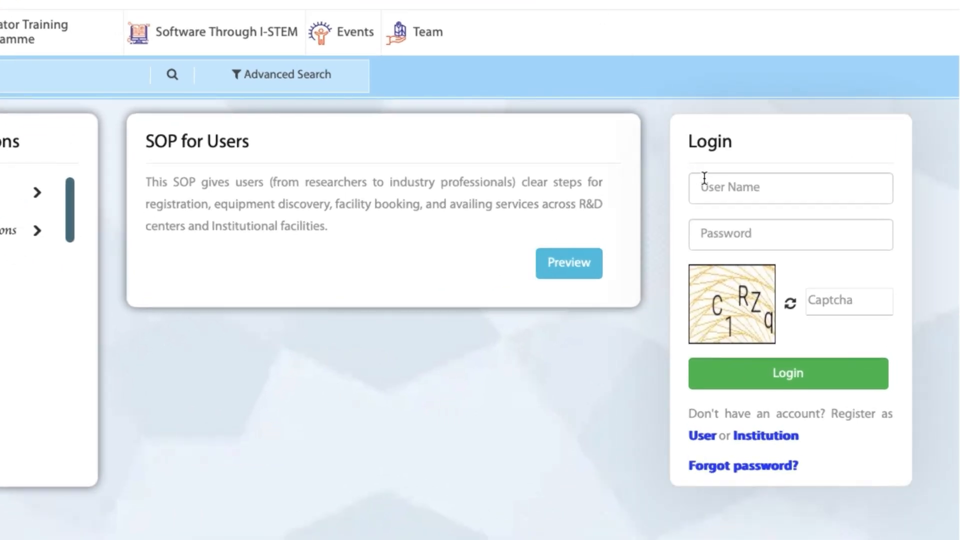
click(746, 222)
text(OP_••••••••••)
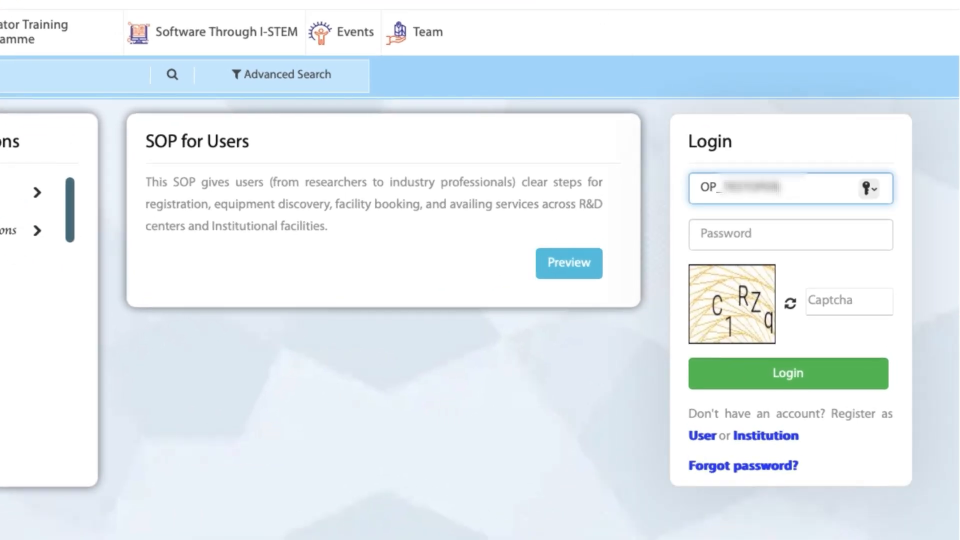
key(Tab)
text(•••••)
key(Tab)
text(C1RZq)
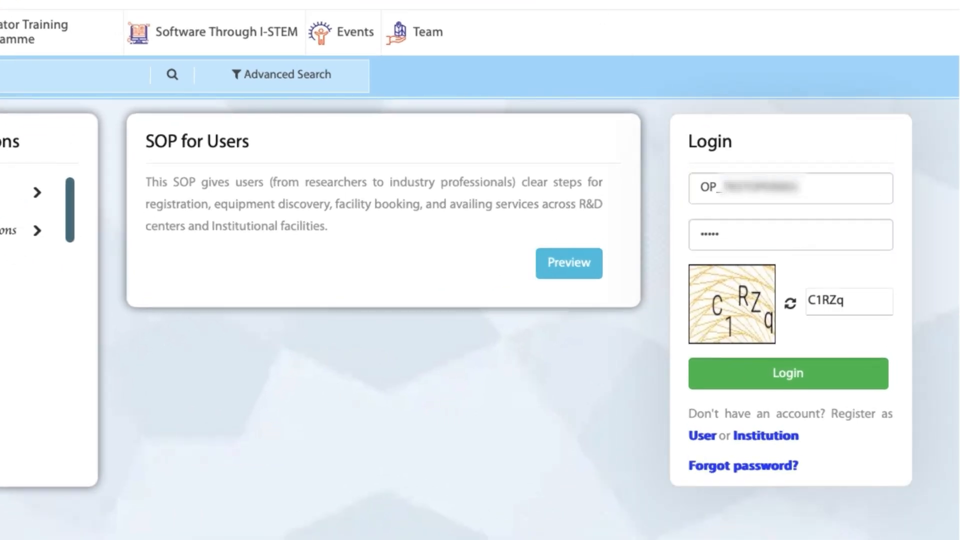
key(Return)
From the reports dashboard, list the executed FBRs and open the first booking for editing
click(919, 109)
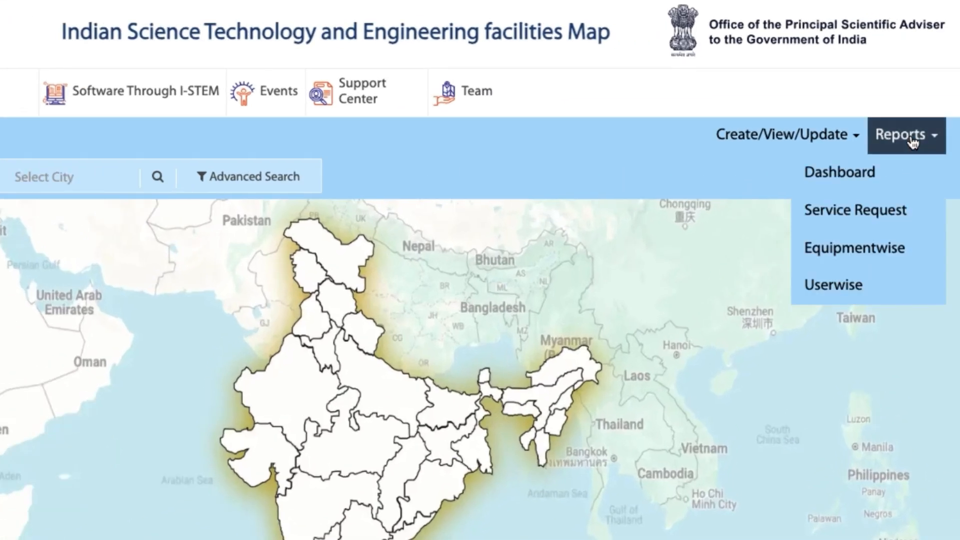
click(858, 183)
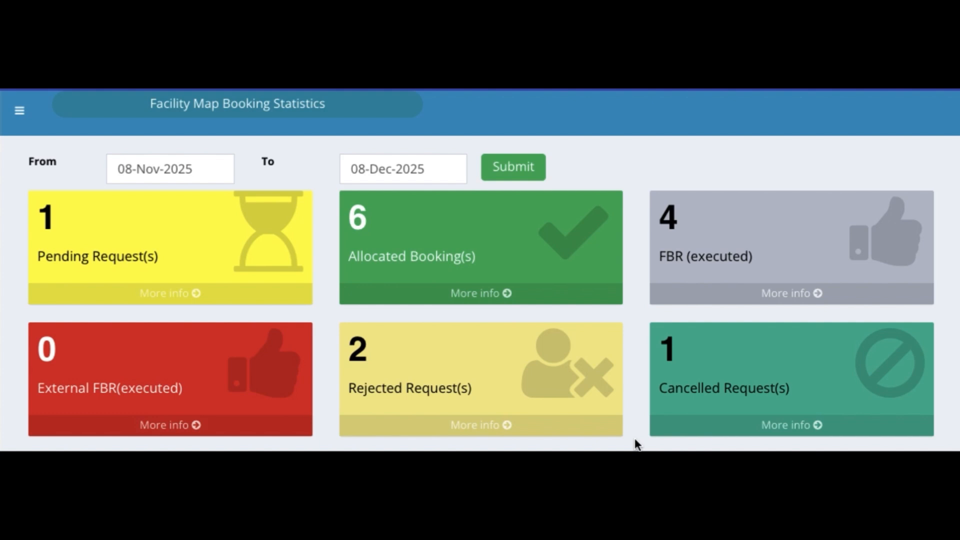
click(813, 292)
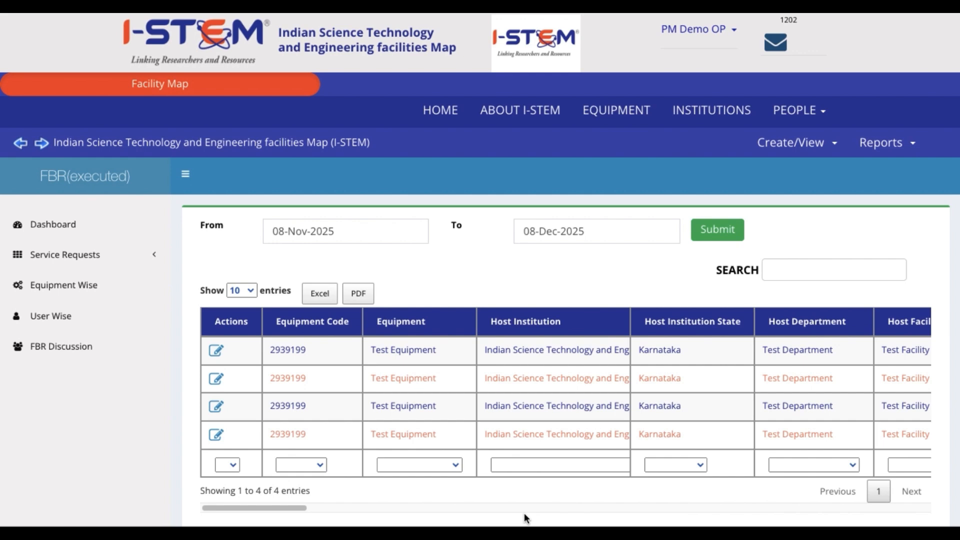
click(330, 355)
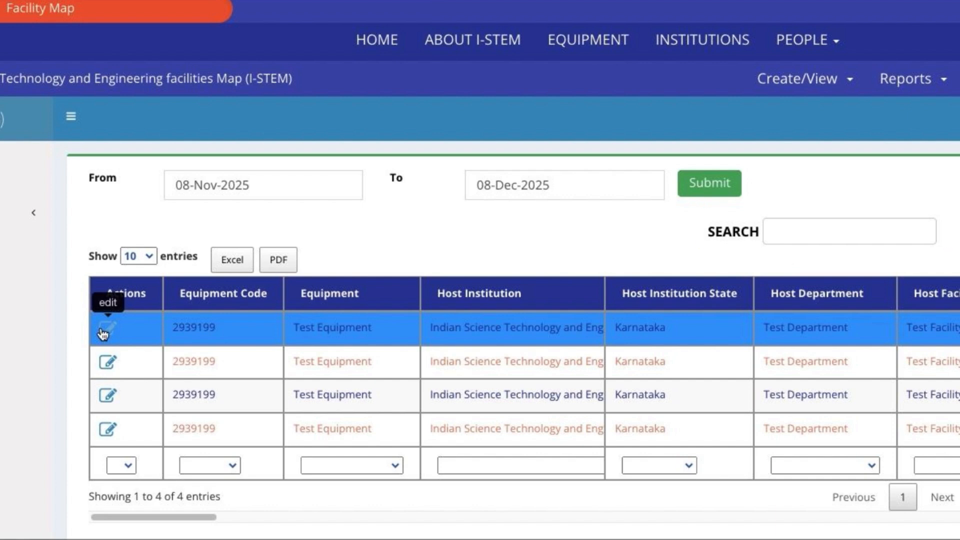
click(104, 333)
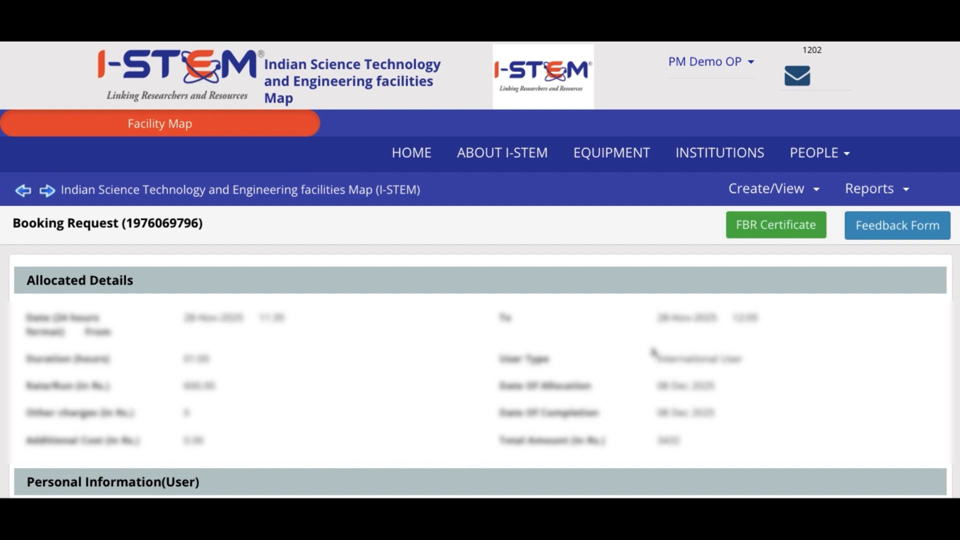
Fill in the user feedback form with five stars for all four questions and the remark "-", and submit it
click(874, 235)
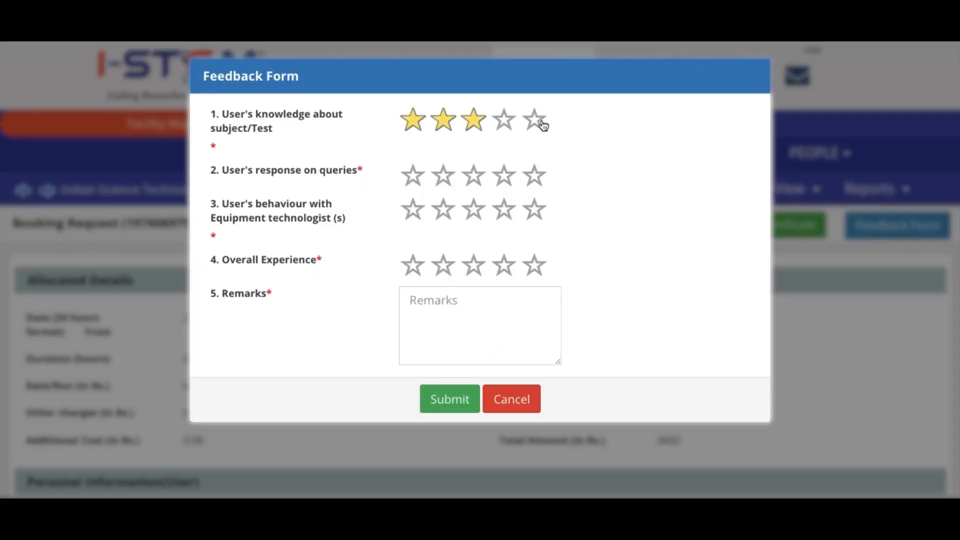
click(537, 122)
click(537, 179)
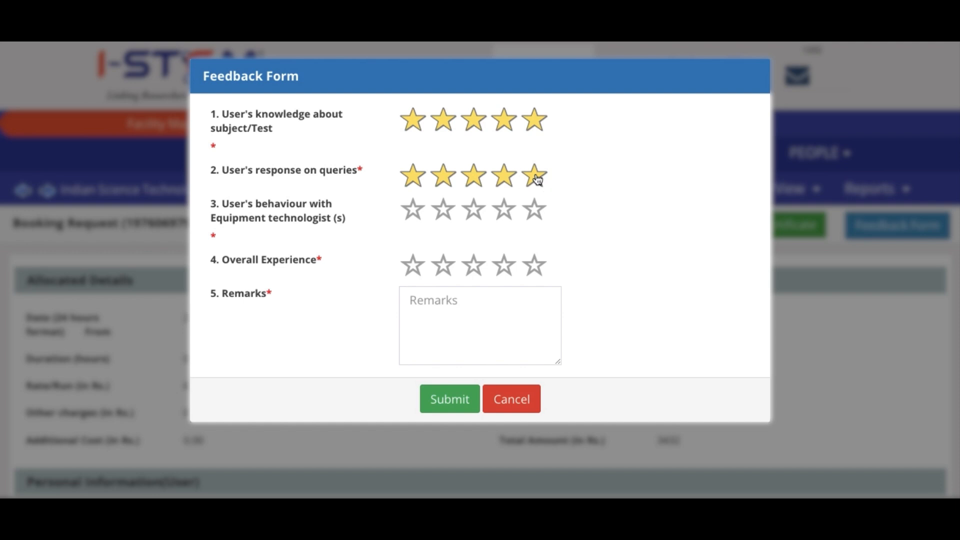
click(538, 211)
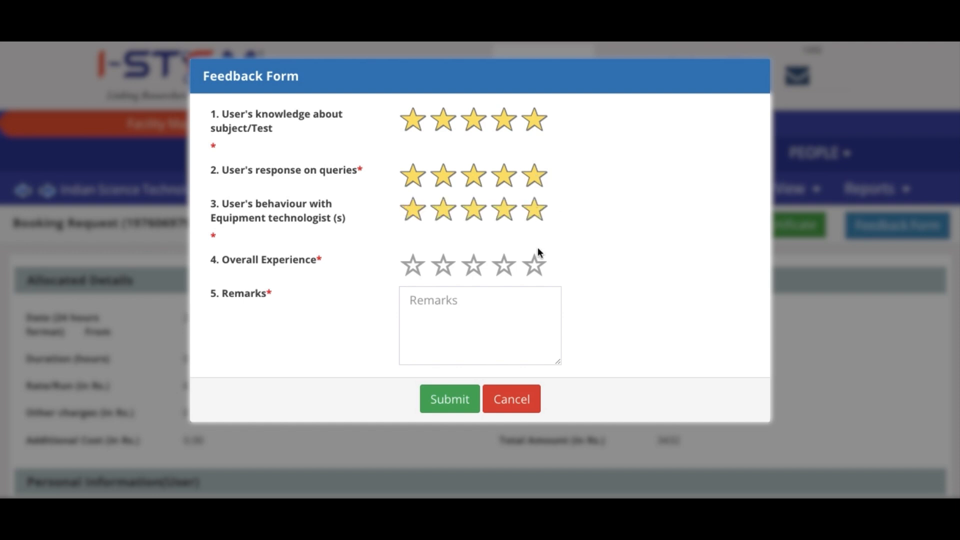
click(529, 302)
text(-)
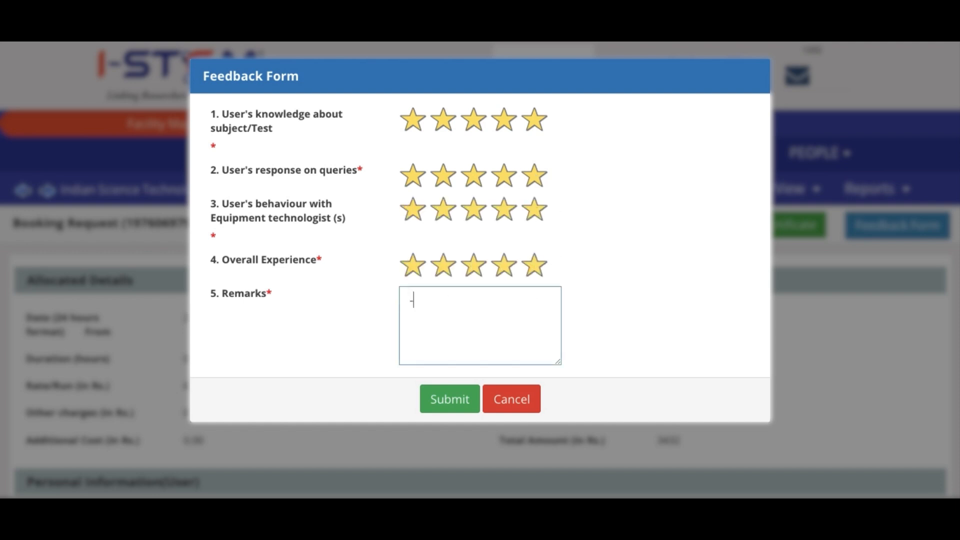
click(460, 404)
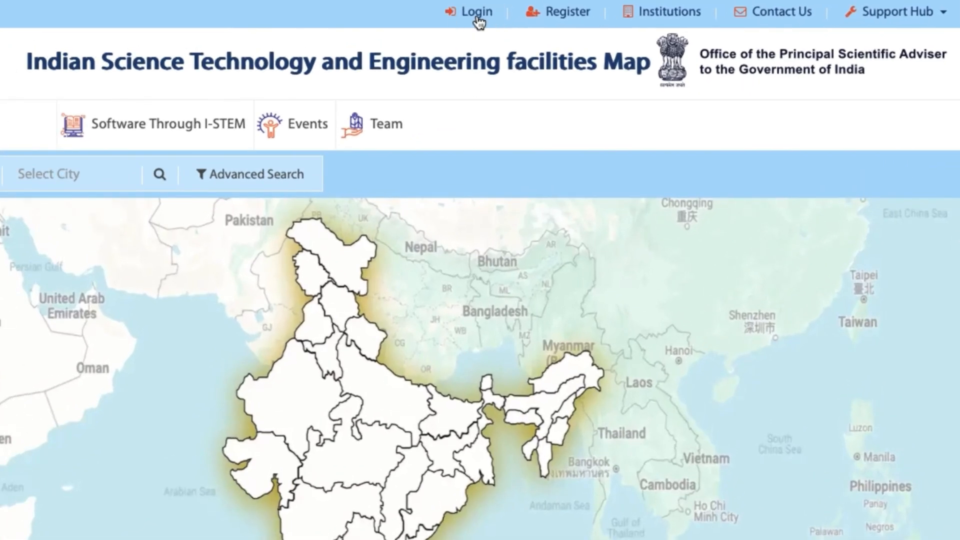
Sign in to the operator account from the home page by entering the user name, password and captcha
click(478, 12)
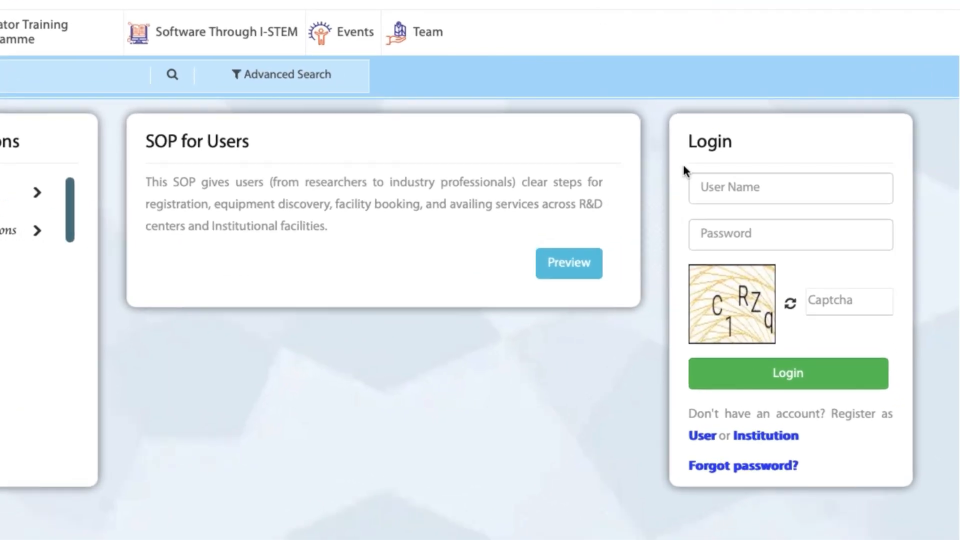
click(706, 180)
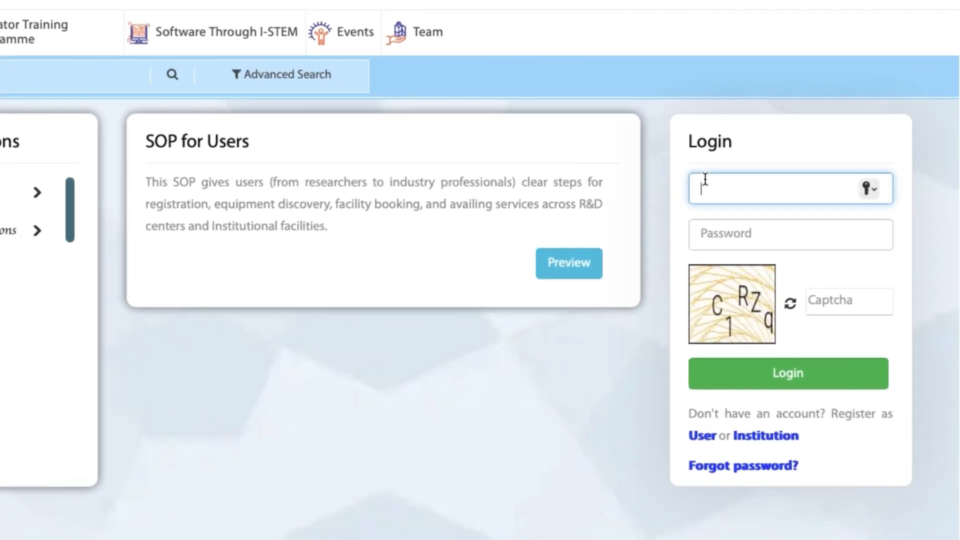
text(OP_)
key(Tab)
text(•••••)
key(Tab)
text(C1)
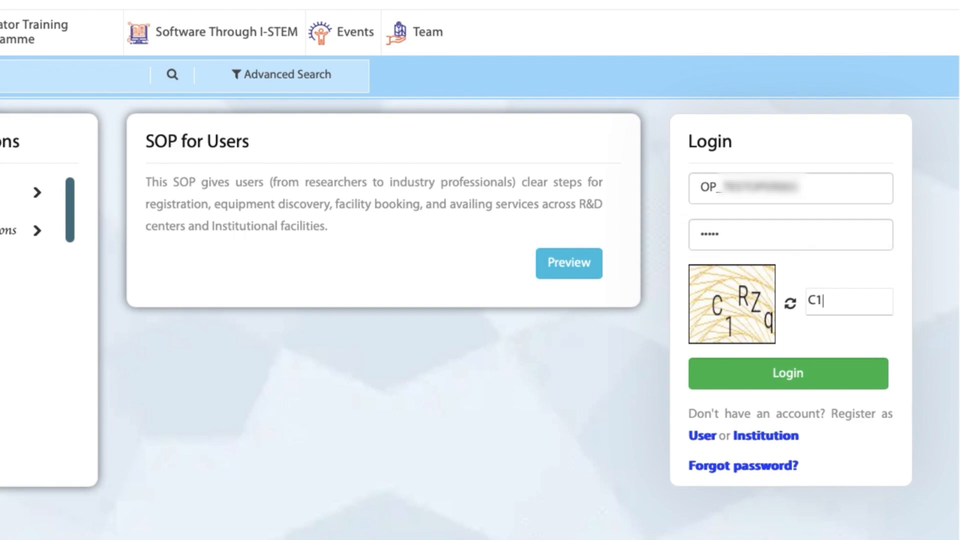
text(RZq)
key(Return)
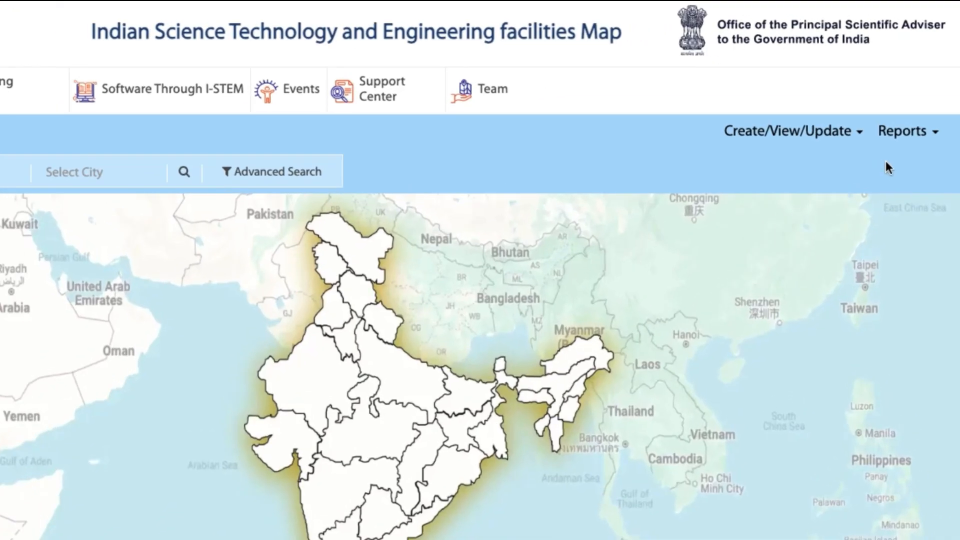
From the reports dashboard, list the rejected requests and open the first one
click(903, 131)
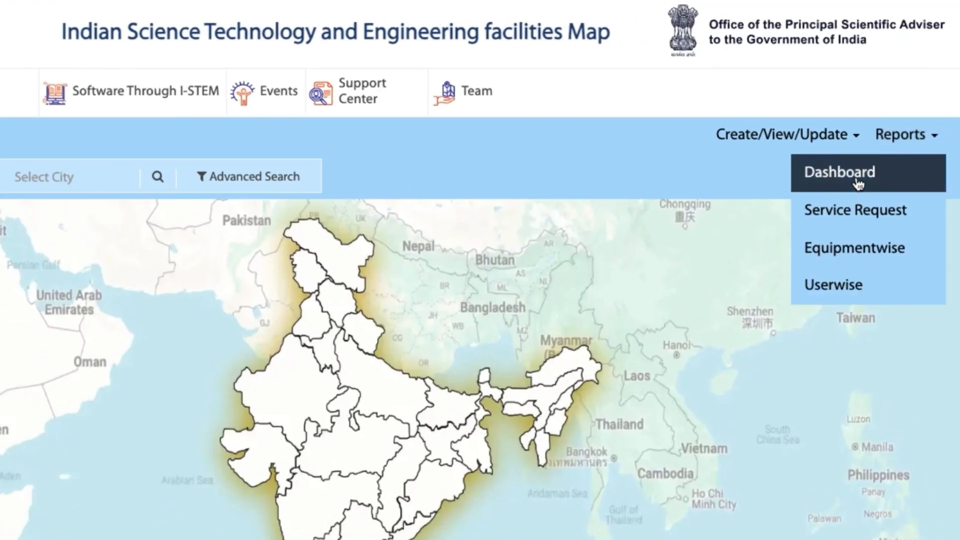
click(858, 184)
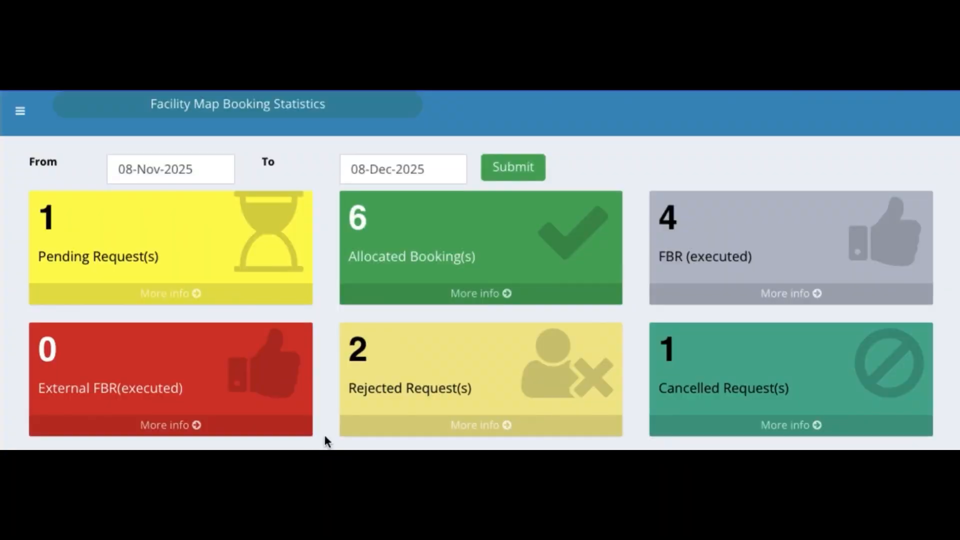
click(470, 426)
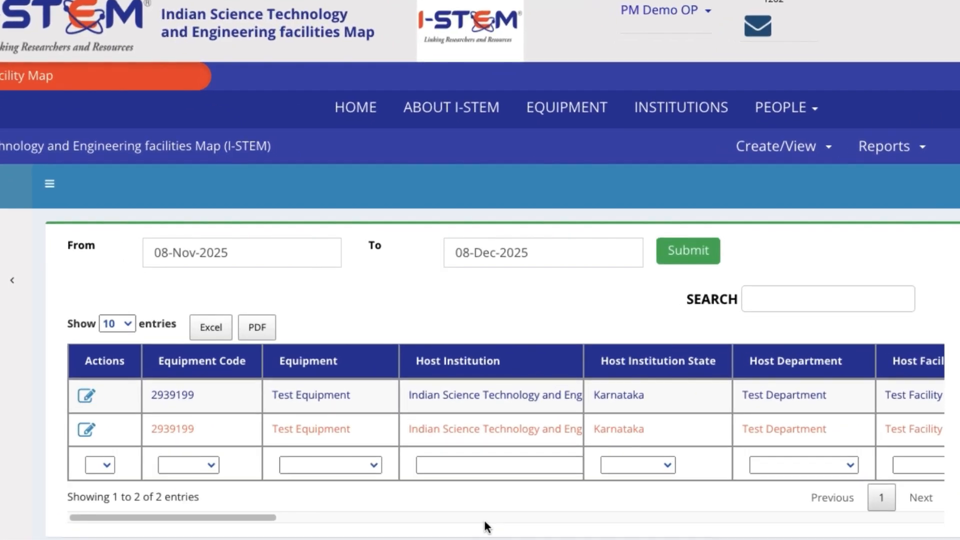
click(264, 406)
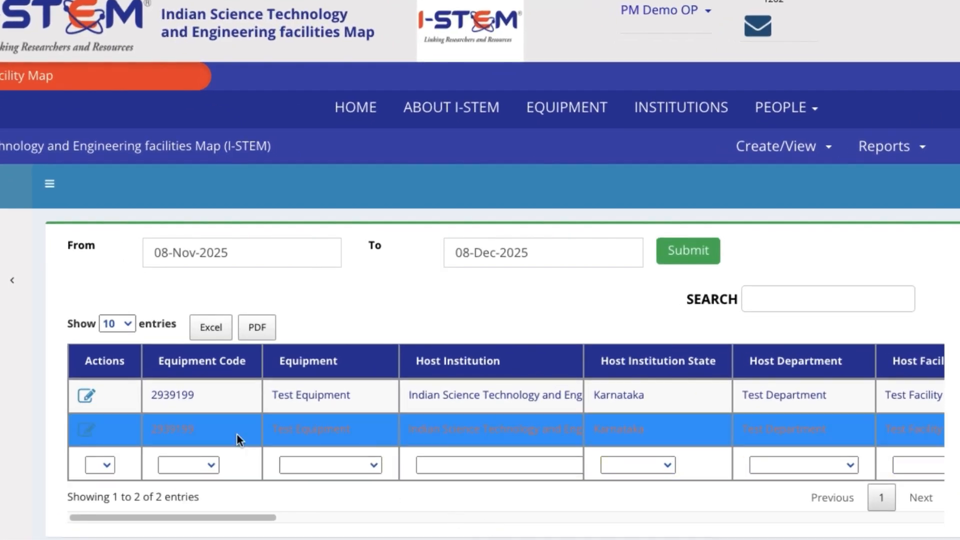
click(86, 397)
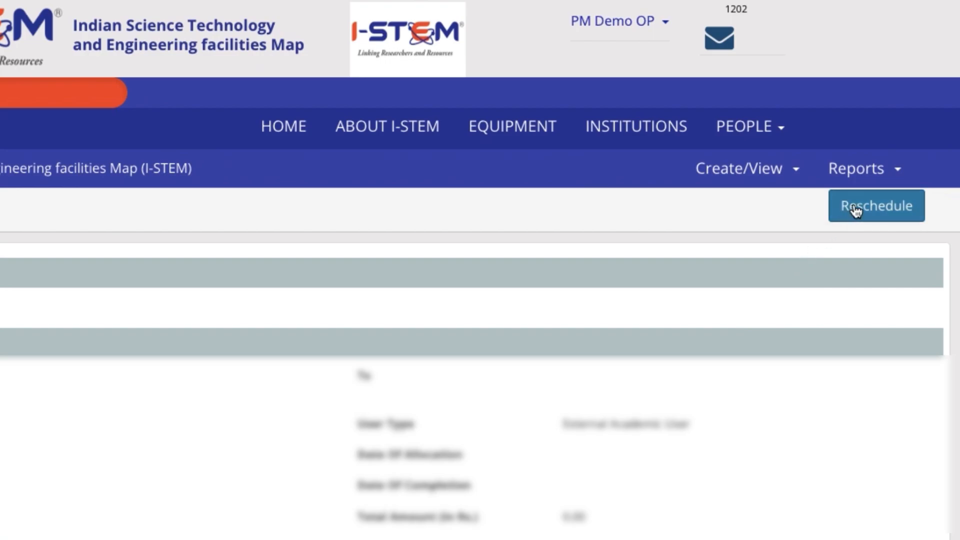
Bring up the rescheduling form for the rejected request and review its allocated booking details
click(883, 206)
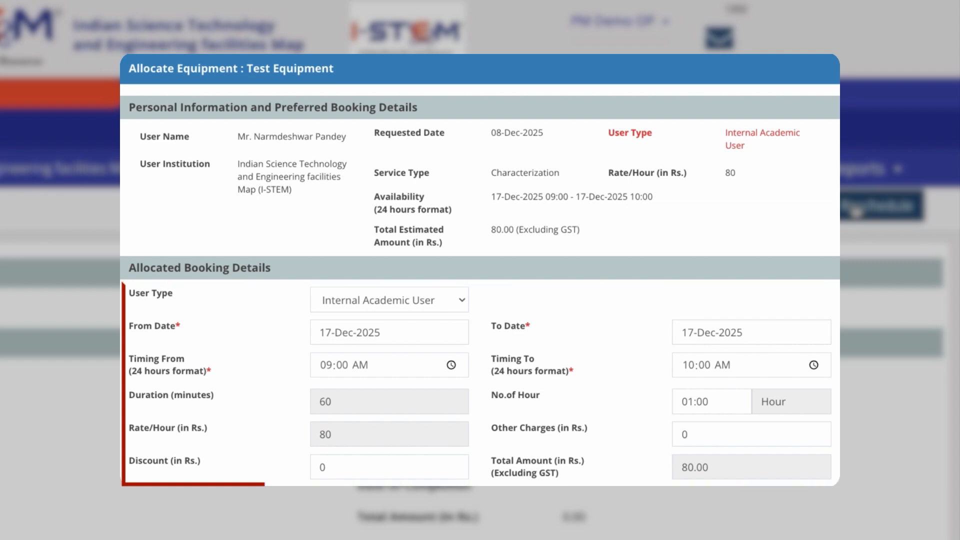
scroll(480, 270, down, 7)
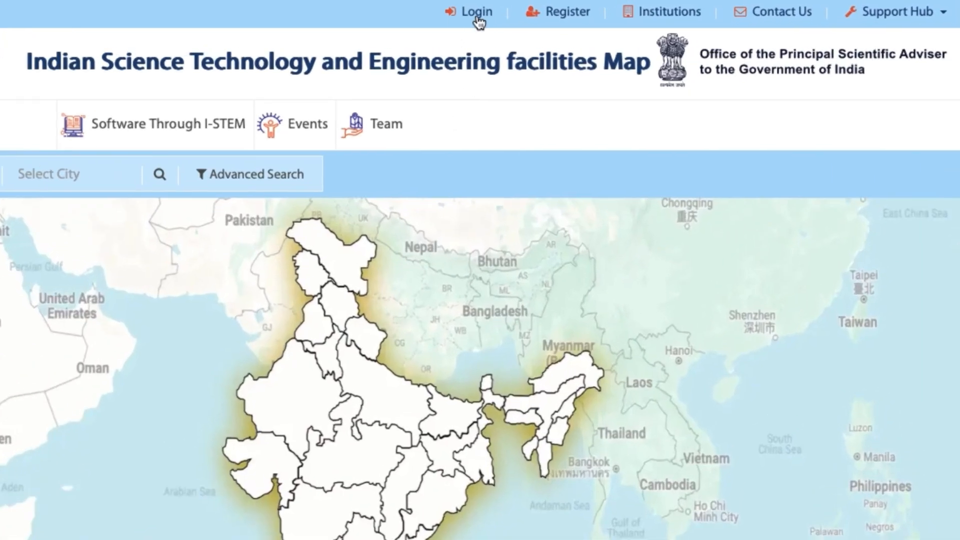
Log in again as the equipment operator, entering the user name, password and captcha code
click(477, 15)
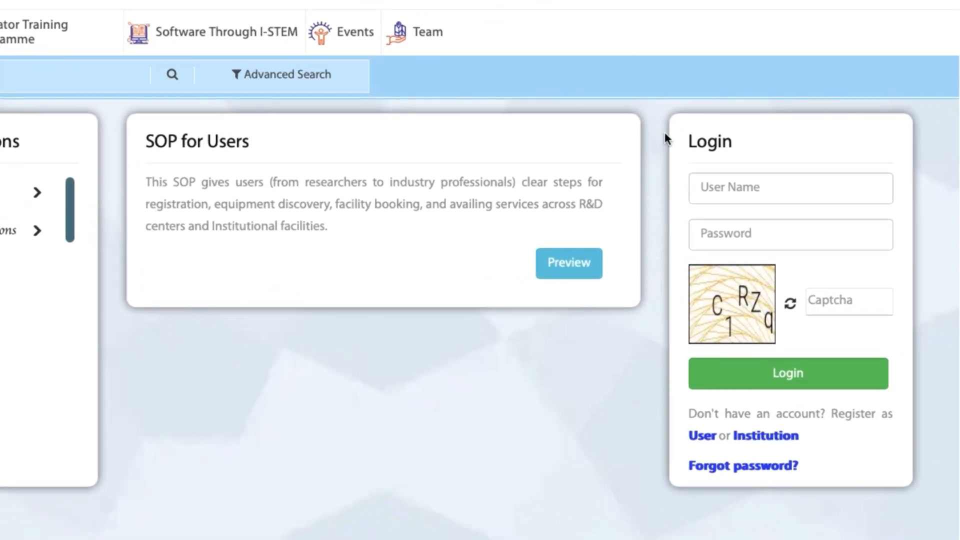
click(703, 187)
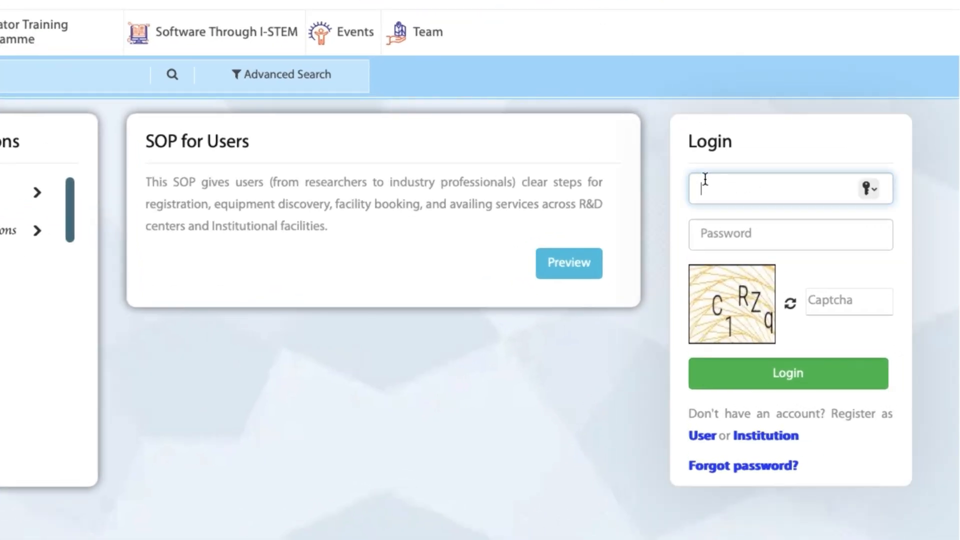
text(OP_)
key(Tab)
key(Tab)
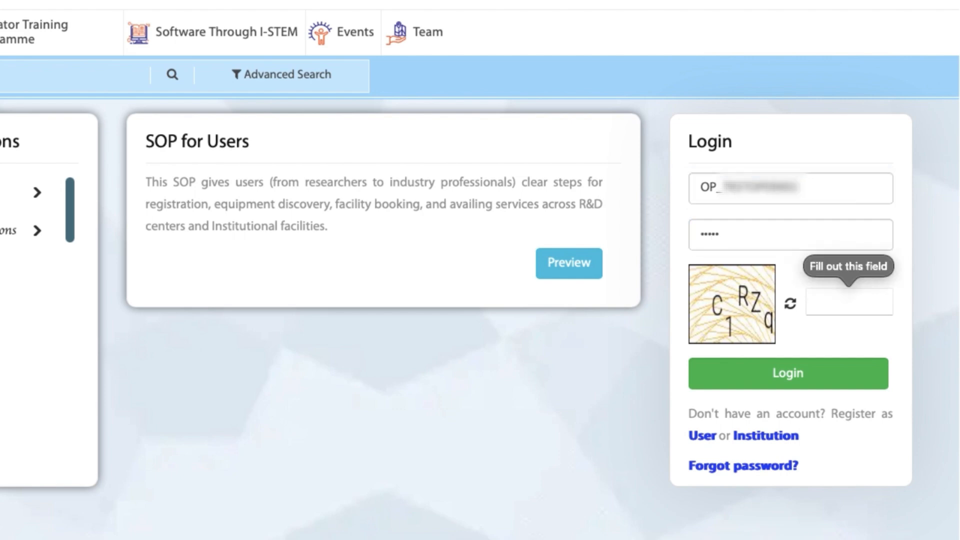
text(C1RZq)
key(Return)
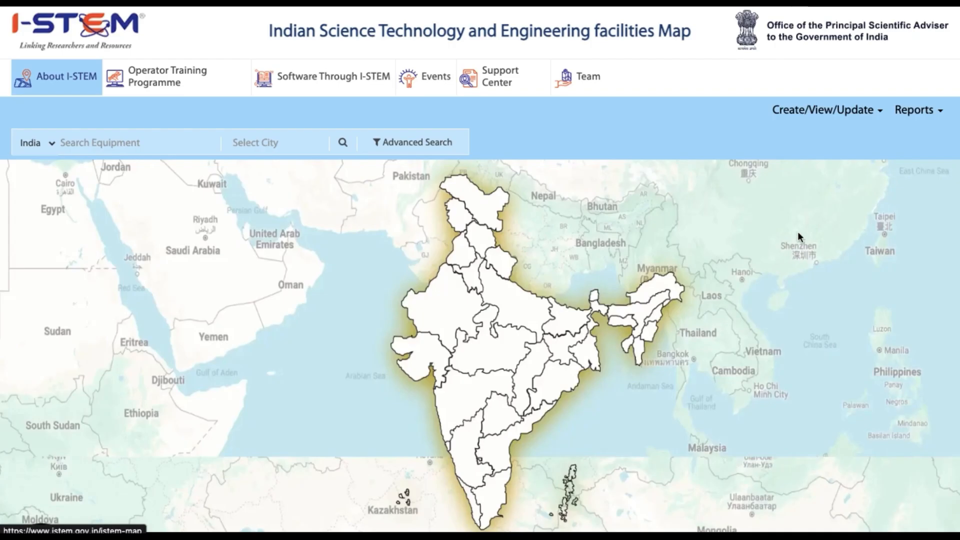
From the reports dashboard, list the cancelled requests and open the booking details of the listed one
mouse_move(912, 142)
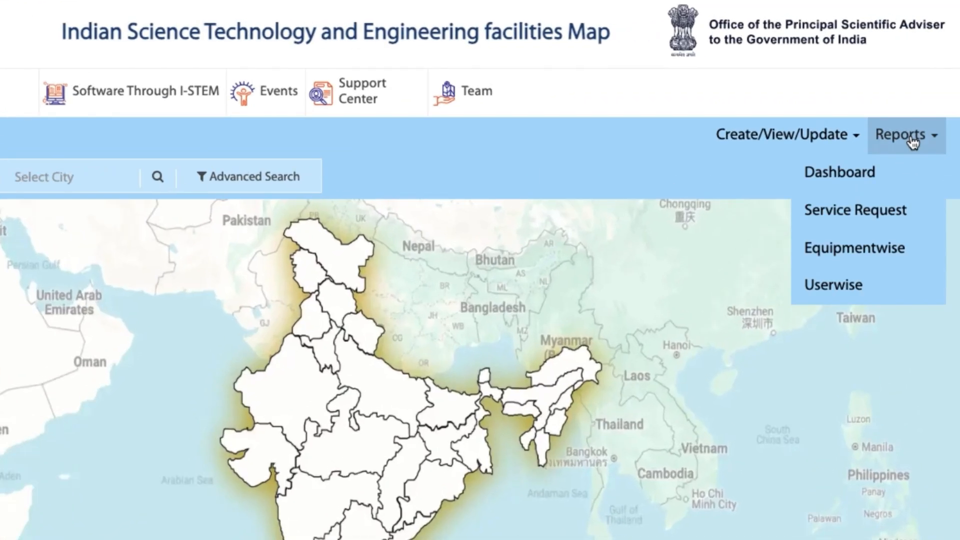
click(859, 175)
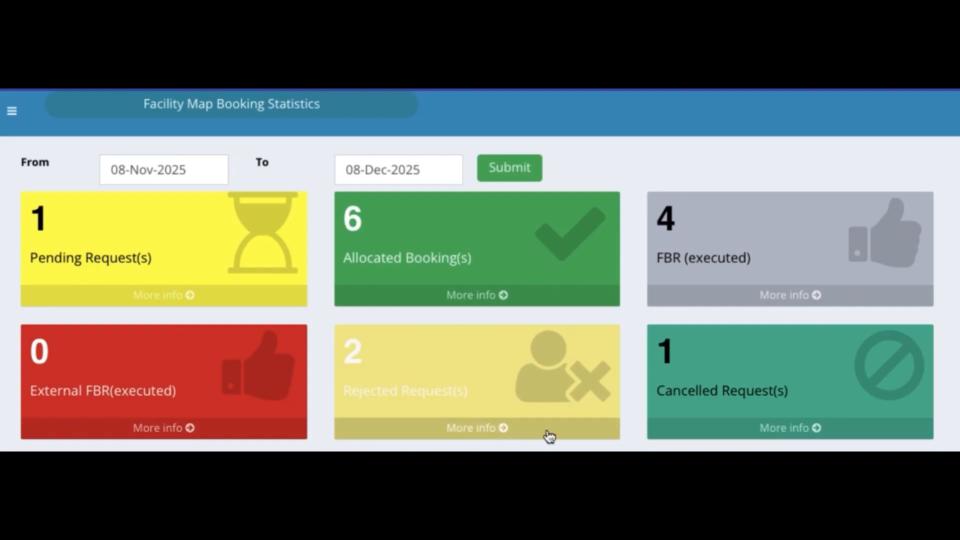
click(797, 427)
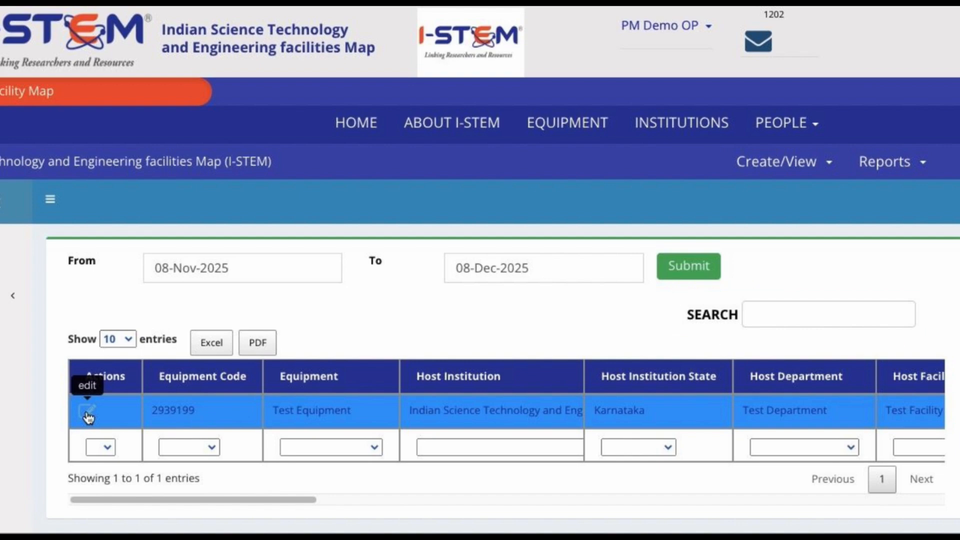
click(89, 415)
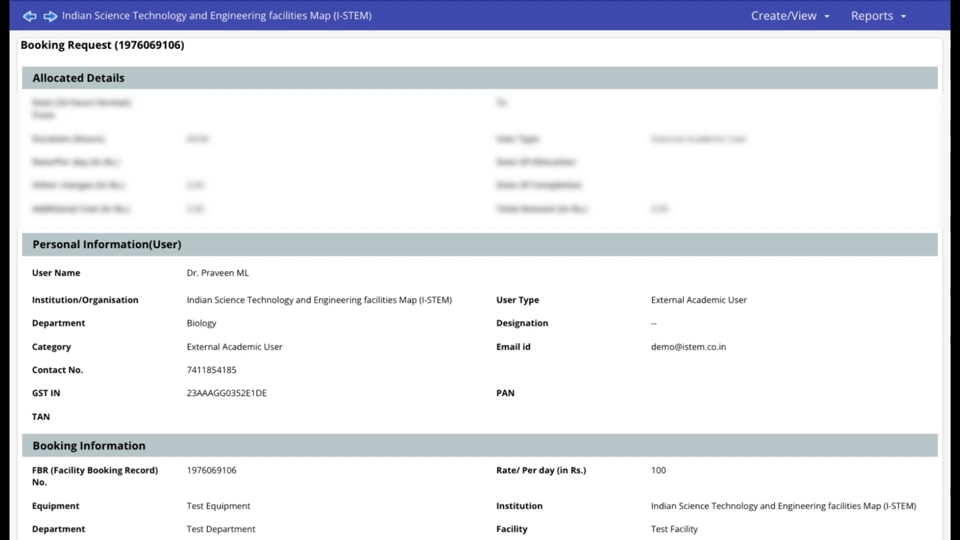